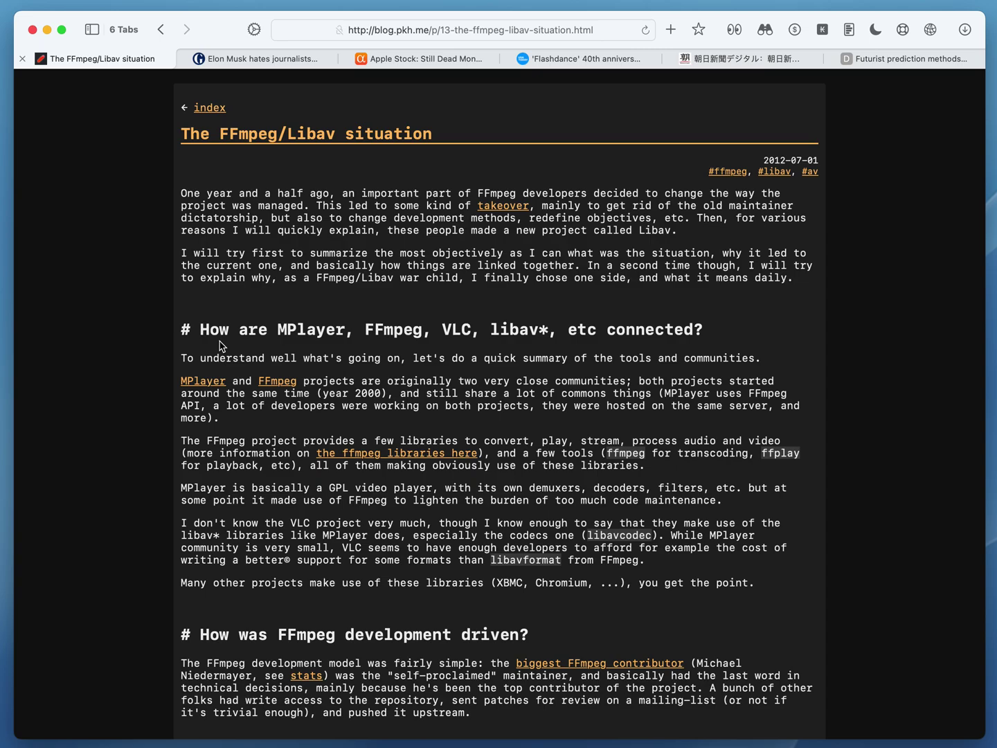
Step: Summarize the FFmpeg/Libav blog post in the sidebar, with seven Highlights bullets
{"action": "left_click", "coordinate": [734, 29]}
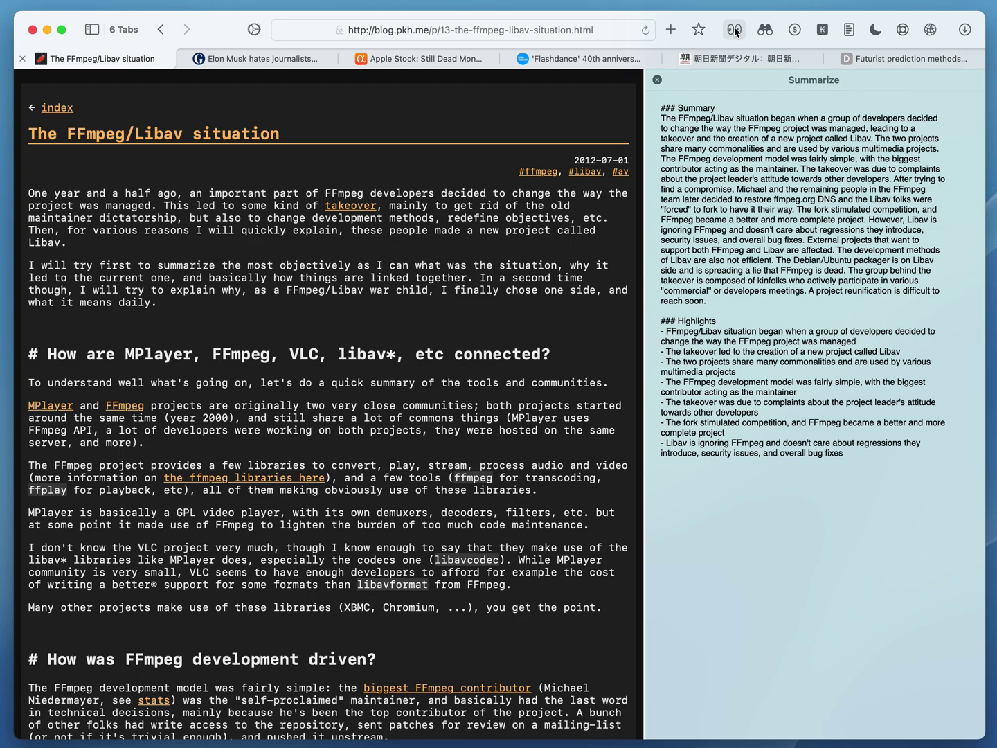
Step: Rate the Guardian Twitter article with Unbiased News (5/10), then bring up the Apple stock tab
{"action": "left_click", "coordinate": [220, 60]}
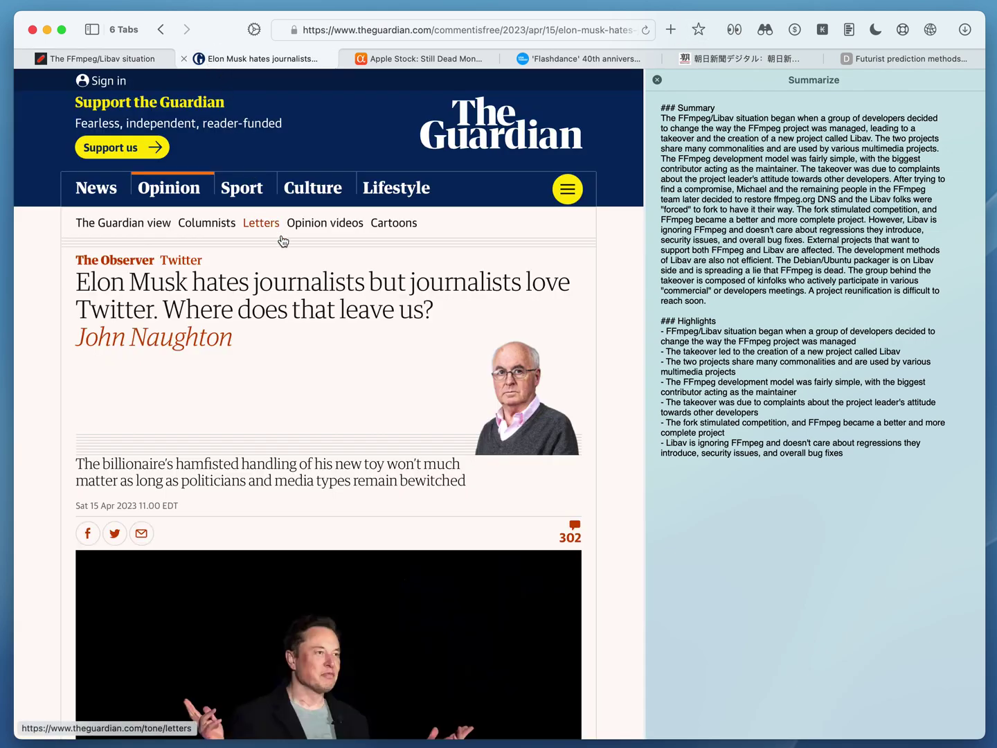
{"action": "scroll", "coordinate": [283, 241], "scroll_direction": "down", "scroll_amount": 10}
{"action": "scroll", "coordinate": [643, 128], "scroll_direction": "up", "scroll_amount": 10}
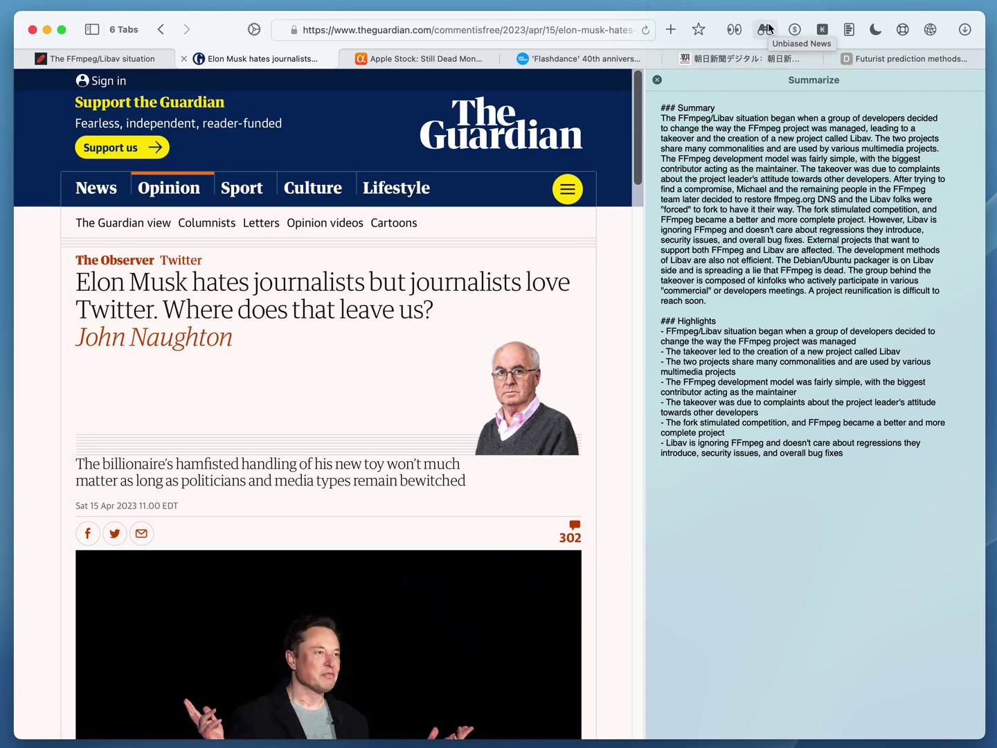
{"action": "left_click", "coordinate": [766, 29]}
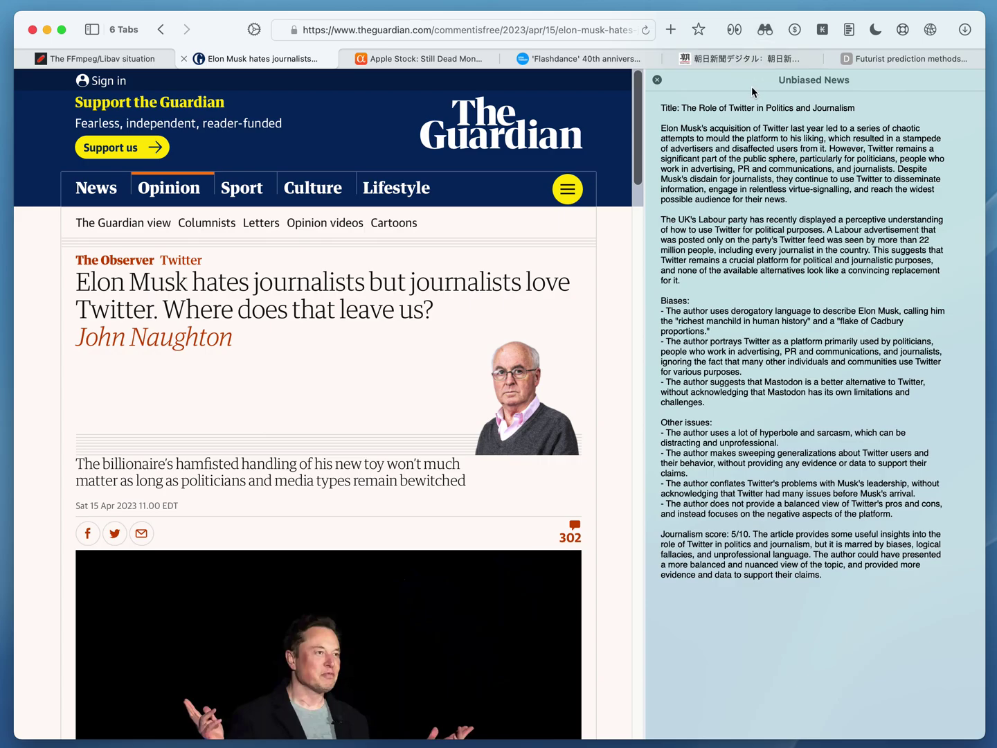
{"action": "left_click", "coordinate": [393, 60]}
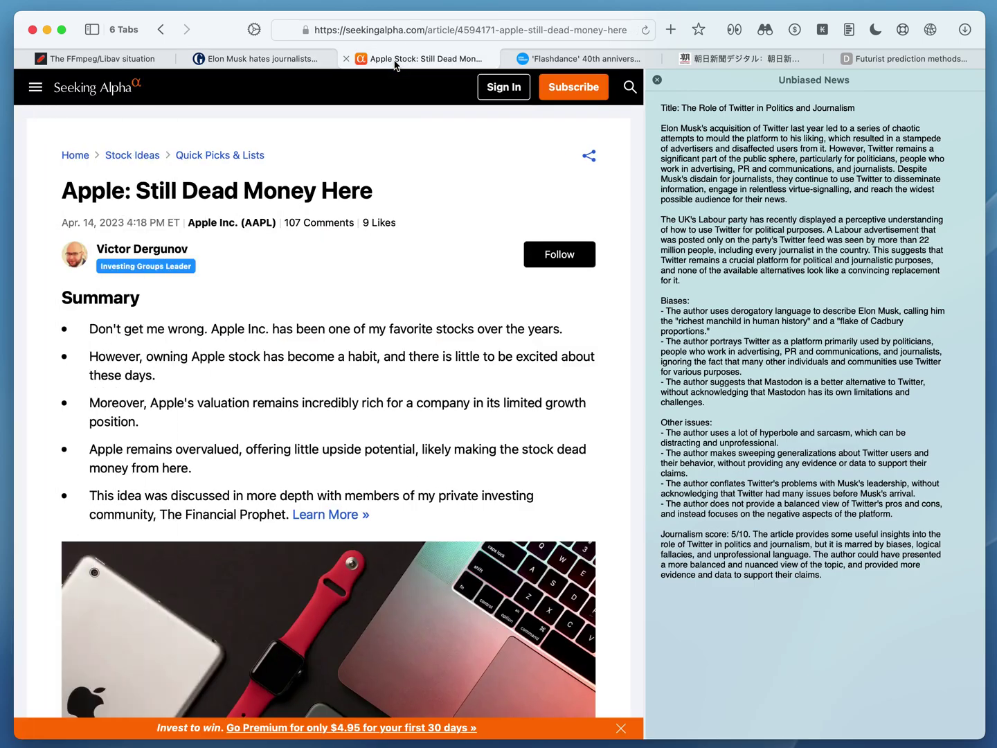
Step: Run Stock Analysis on the Seeking Alpha Apple article: thesis, four risks, avoid recommendation
{"action": "left_click", "coordinate": [794, 31]}
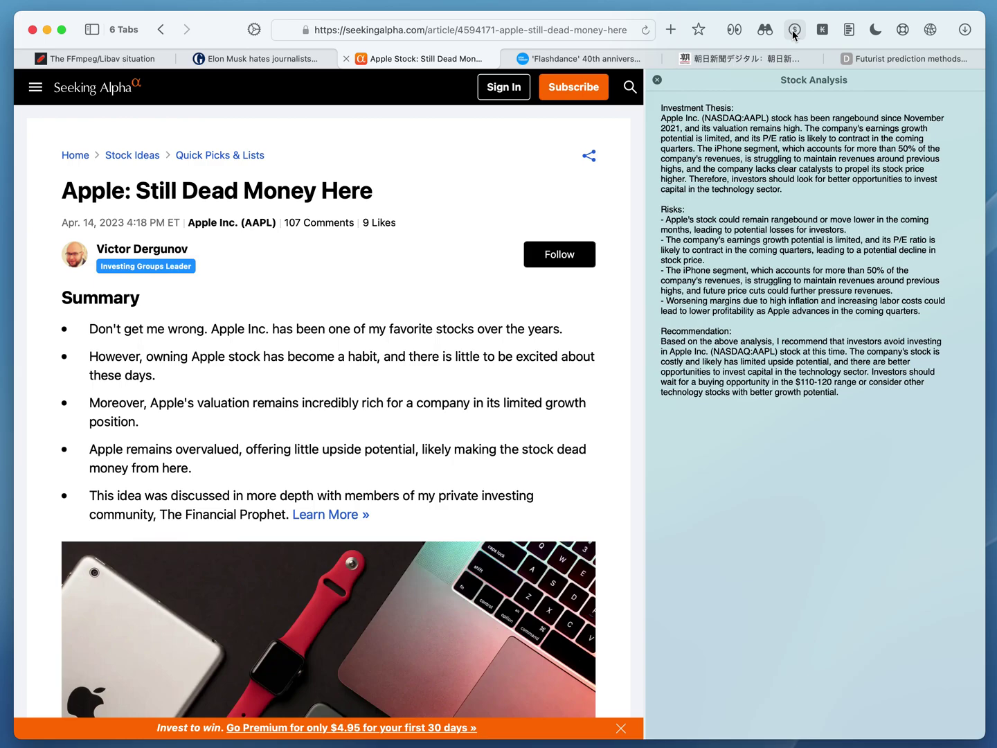
Step: Go to the USA Today Flashdance article and close its floating video mini-player
{"action": "left_click", "coordinate": [589, 60]}
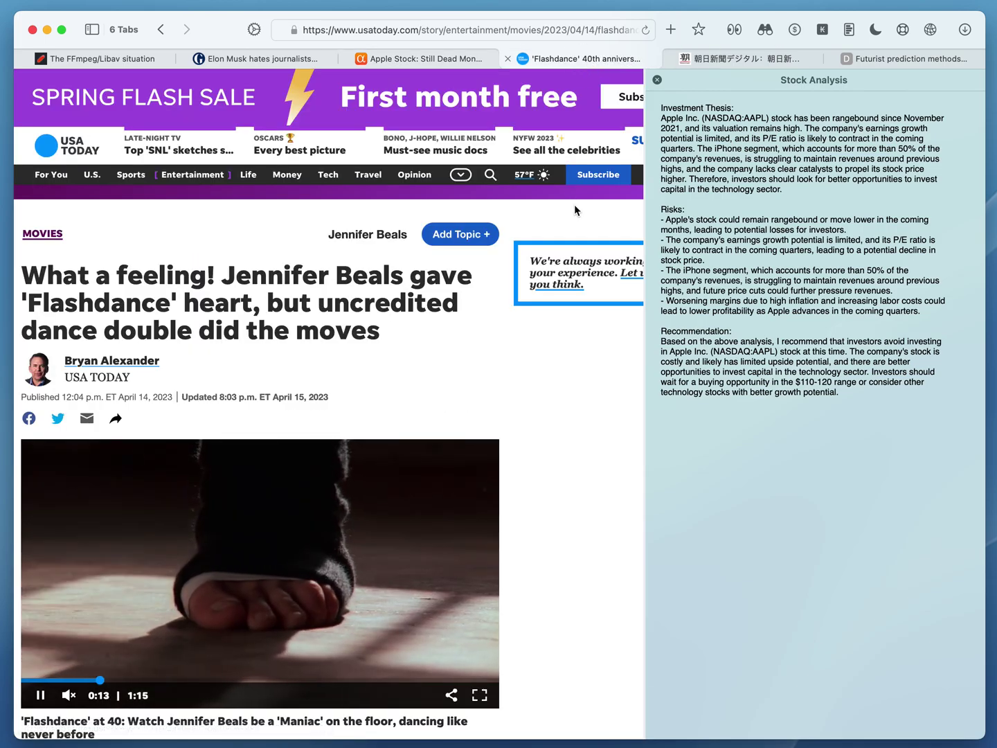
{"action": "scroll", "coordinate": [644, 211], "scroll_direction": "down", "scroll_amount": 10}
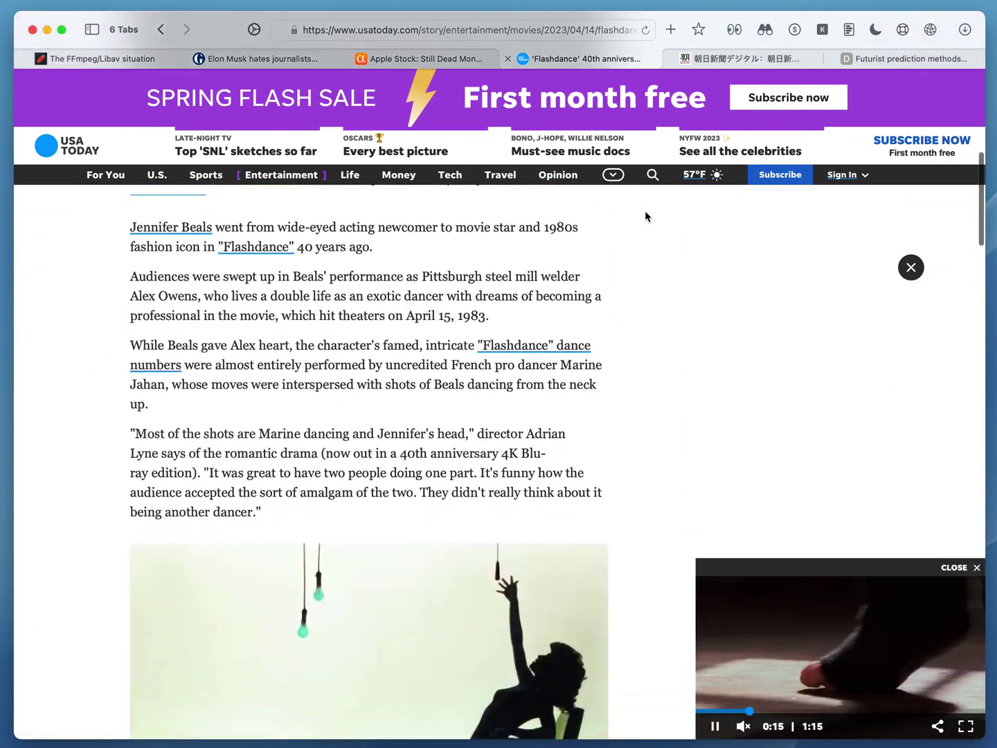
{"action": "scroll", "coordinate": [646, 217], "scroll_direction": "down", "scroll_amount": 15}
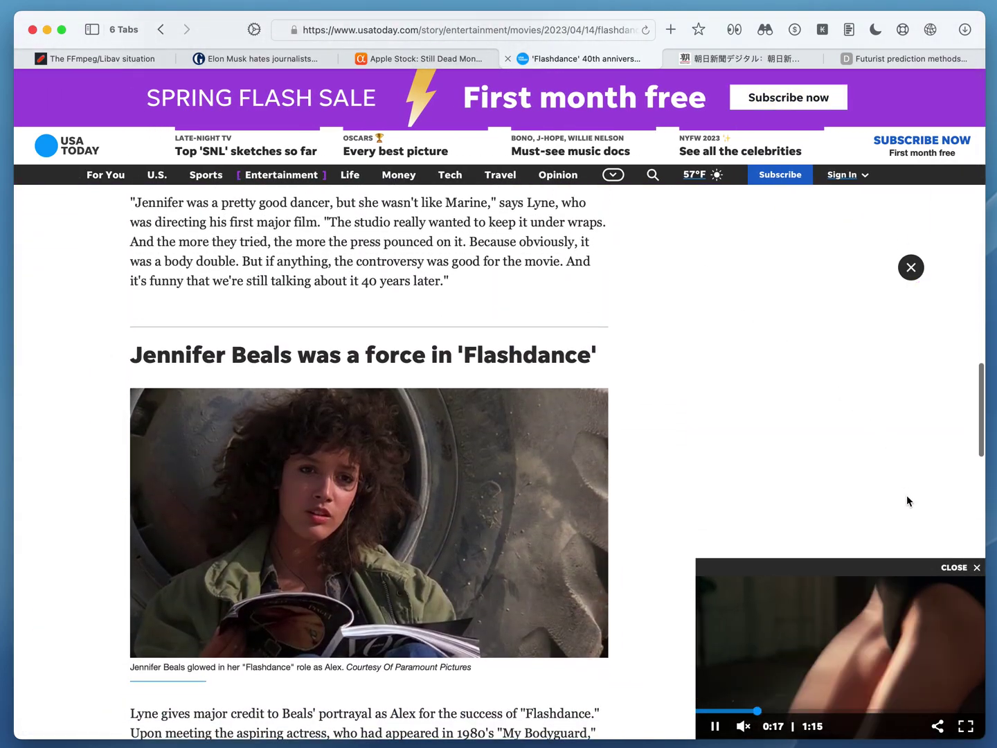
{"action": "left_click", "coordinate": [963, 567]}
{"action": "scroll", "coordinate": [820, 470], "scroll_direction": "up", "scroll_amount": 8}
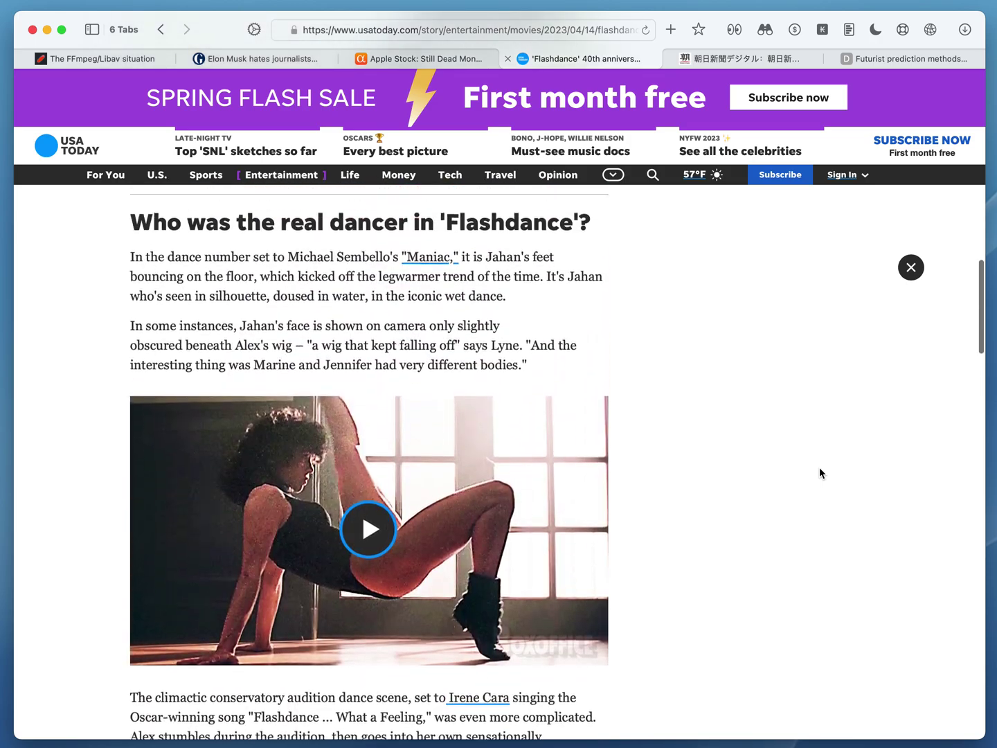
{"action": "scroll", "coordinate": [820, 467], "scroll_direction": "up", "scroll_amount": 15}
{"action": "scroll", "coordinate": [804, 443], "scroll_direction": "down", "scroll_amount": 6}
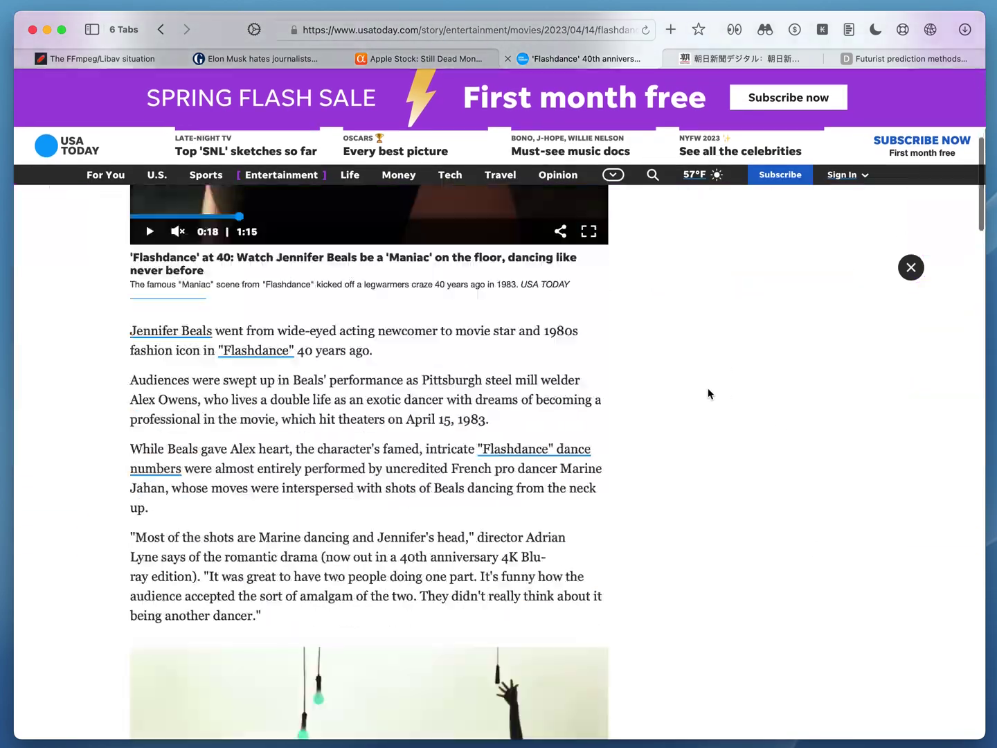
{"action": "scroll", "coordinate": [678, 360], "scroll_direction": "down", "scroll_amount": 8}
{"action": "scroll", "coordinate": [558, 271], "scroll_direction": "down", "scroll_amount": 5}
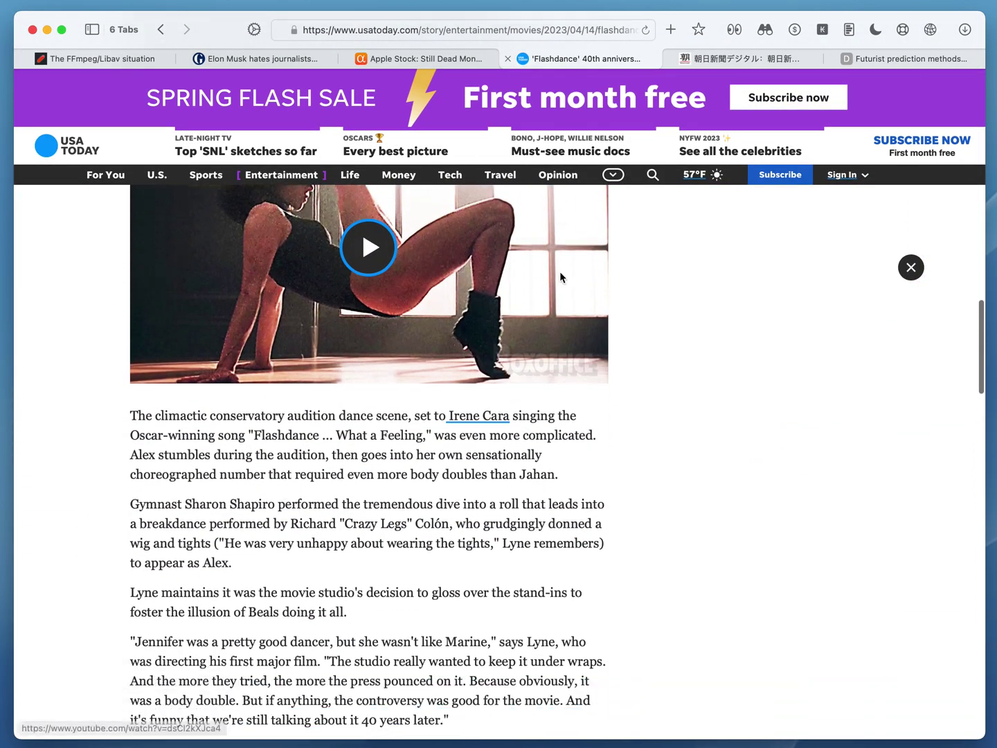
{"action": "scroll", "coordinate": [563, 311], "scroll_direction": "down", "scroll_amount": 5}
{"action": "scroll", "coordinate": [572, 370], "scroll_direction": "up", "scroll_amount": 10}
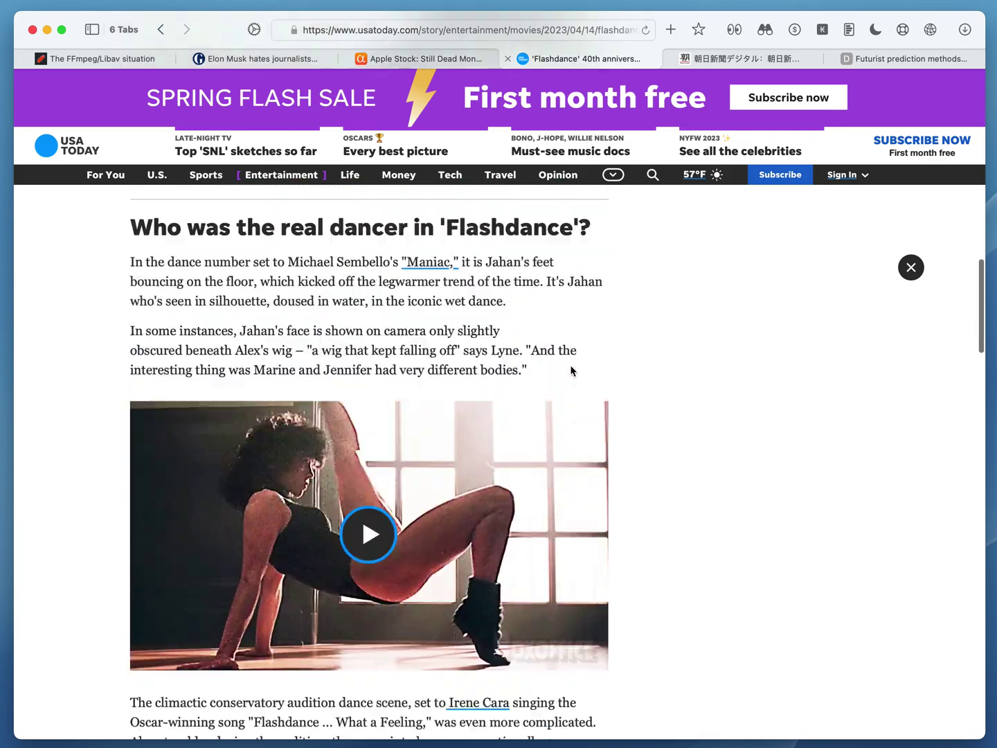
{"action": "scroll", "coordinate": [572, 370], "scroll_direction": "up", "scroll_amount": 15}
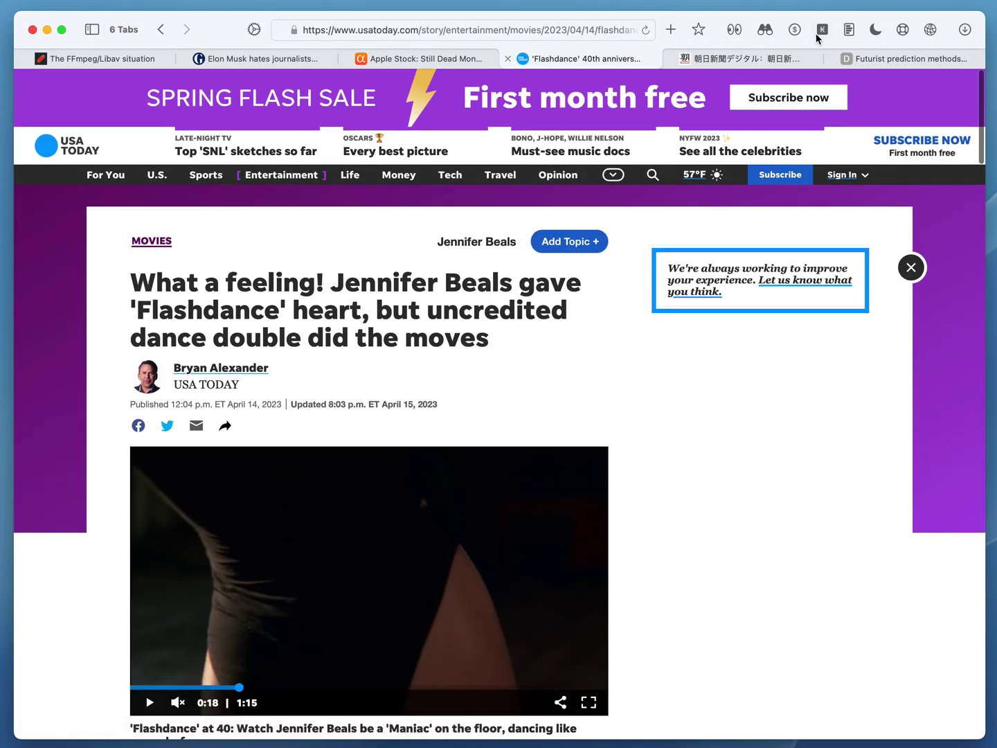
Step: Remove the sticky sale banner and navigation bar with the K extension
{"action": "left_click", "coordinate": [821, 30]}
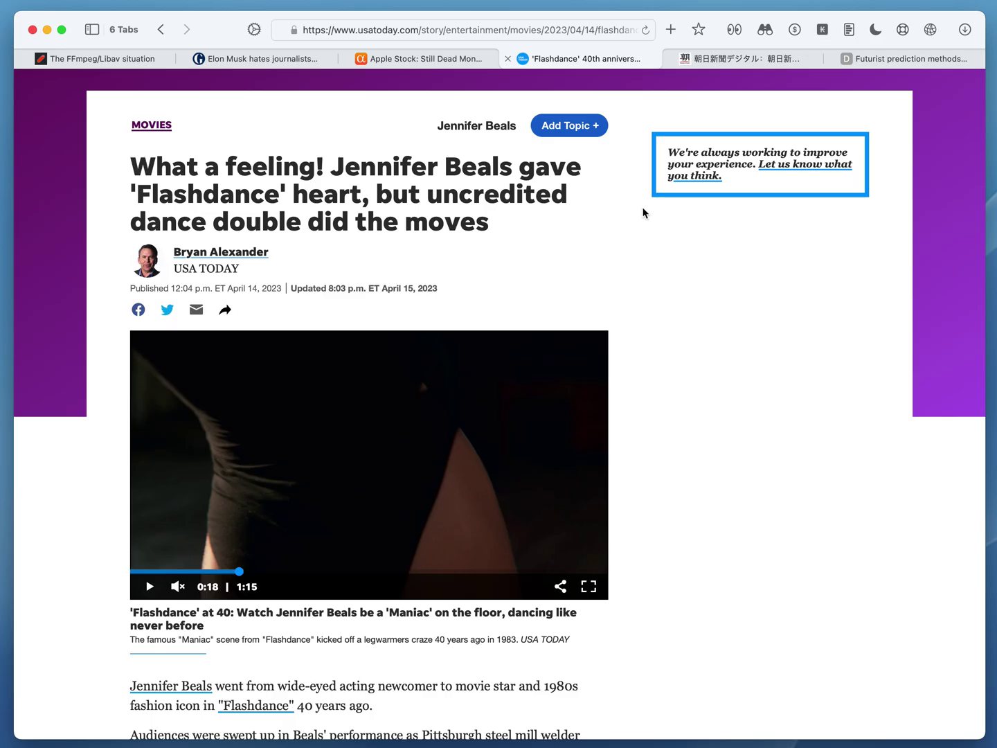
{"action": "scroll", "coordinate": [637, 233], "scroll_direction": "down", "scroll_amount": 10}
{"action": "scroll", "coordinate": [636, 236], "scroll_direction": "down", "scroll_amount": 15}
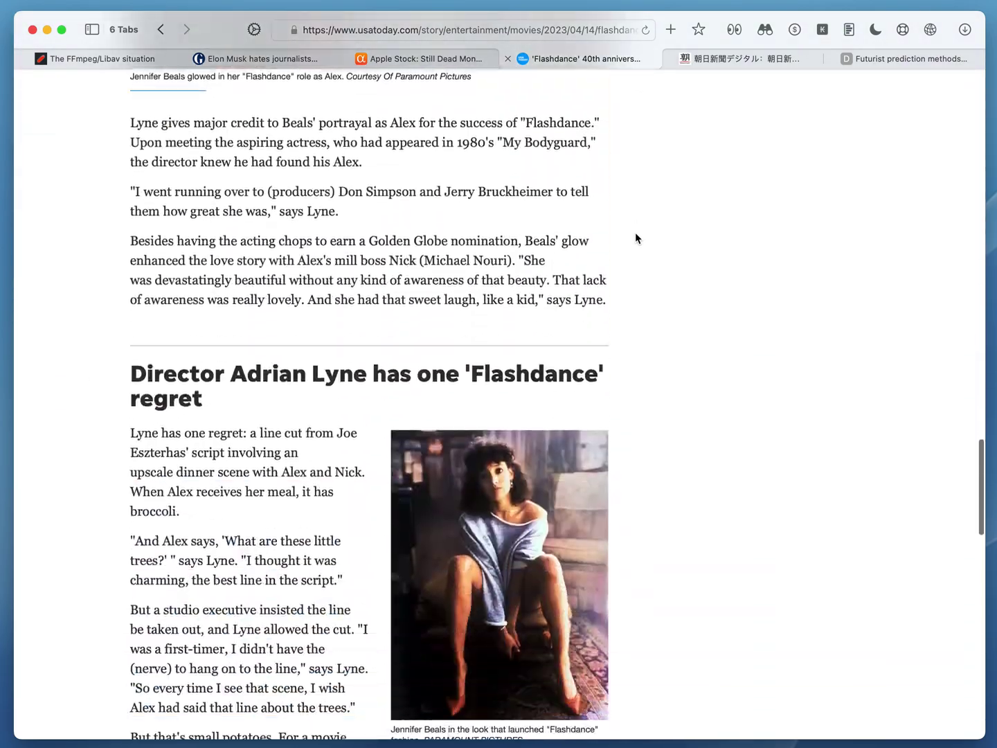
{"action": "scroll", "coordinate": [635, 234], "scroll_direction": "up", "scroll_amount": 10}
{"action": "scroll", "coordinate": [635, 231], "scroll_direction": "up", "scroll_amount": 15}
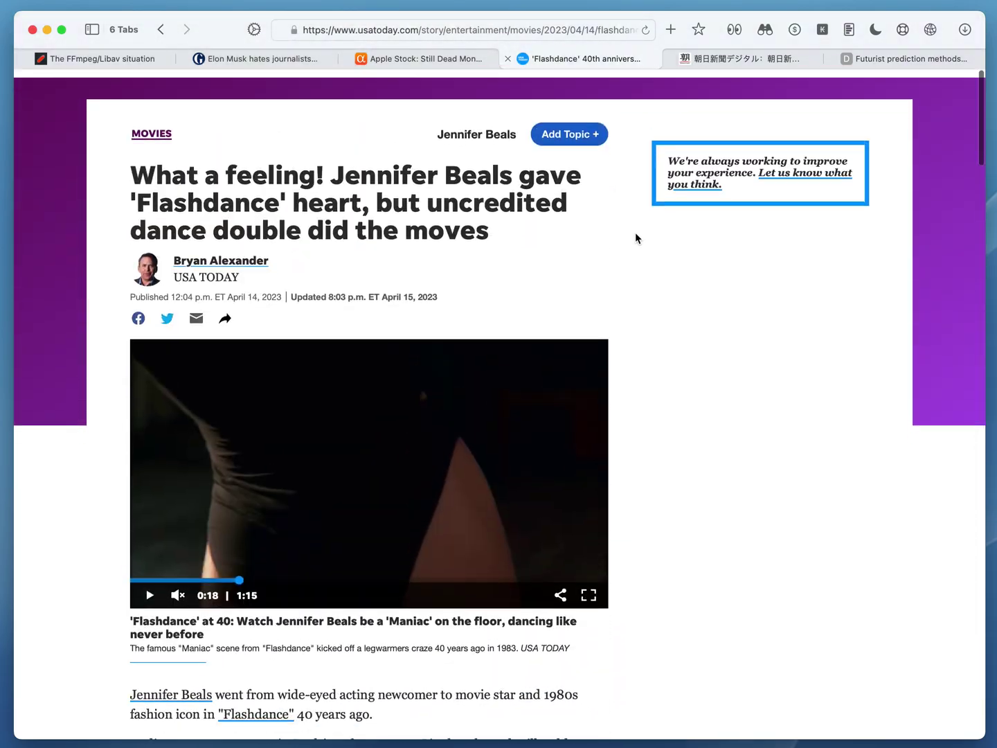
Step: Translate the Japanese Asahi Shimbun Digital homepage into English via Google Translate
{"action": "left_click", "coordinate": [726, 62]}
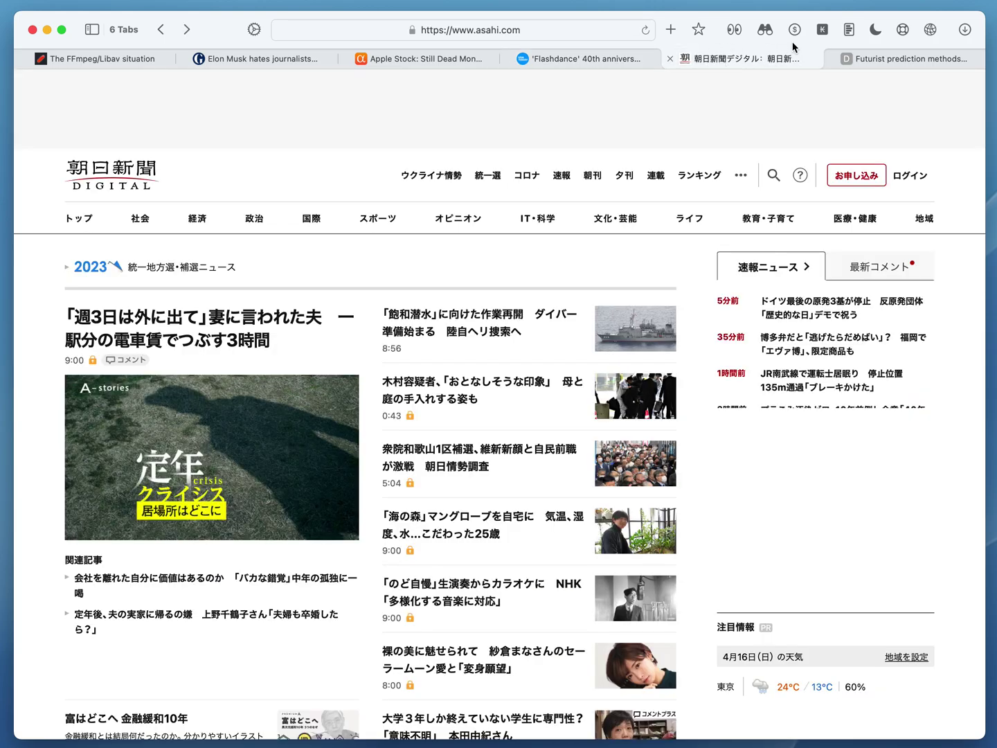
{"action": "left_click", "coordinate": [851, 29]}
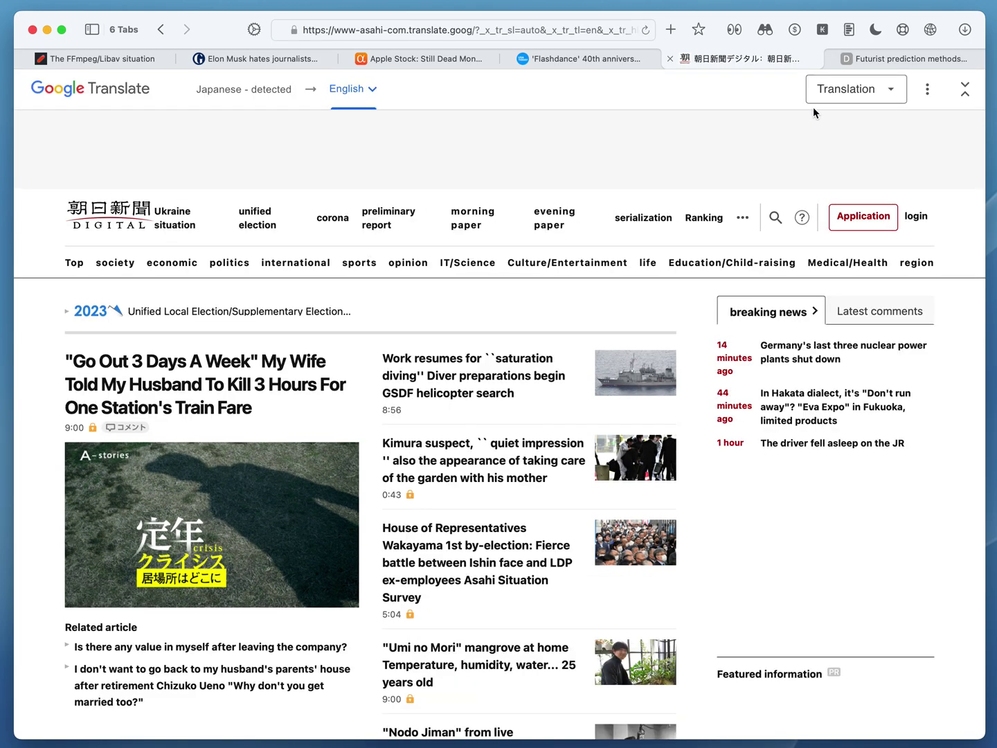
{"action": "scroll", "coordinate": [773, 221], "scroll_direction": "down", "scroll_amount": 10}
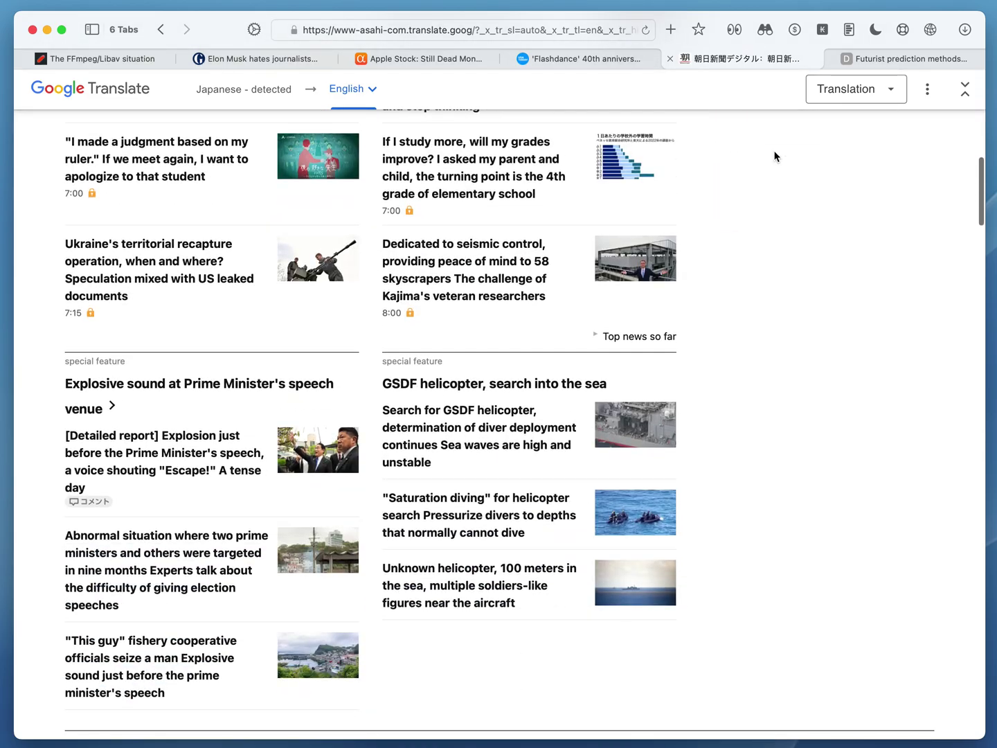
{"action": "scroll", "coordinate": [773, 247], "scroll_direction": "up", "scroll_amount": 10}
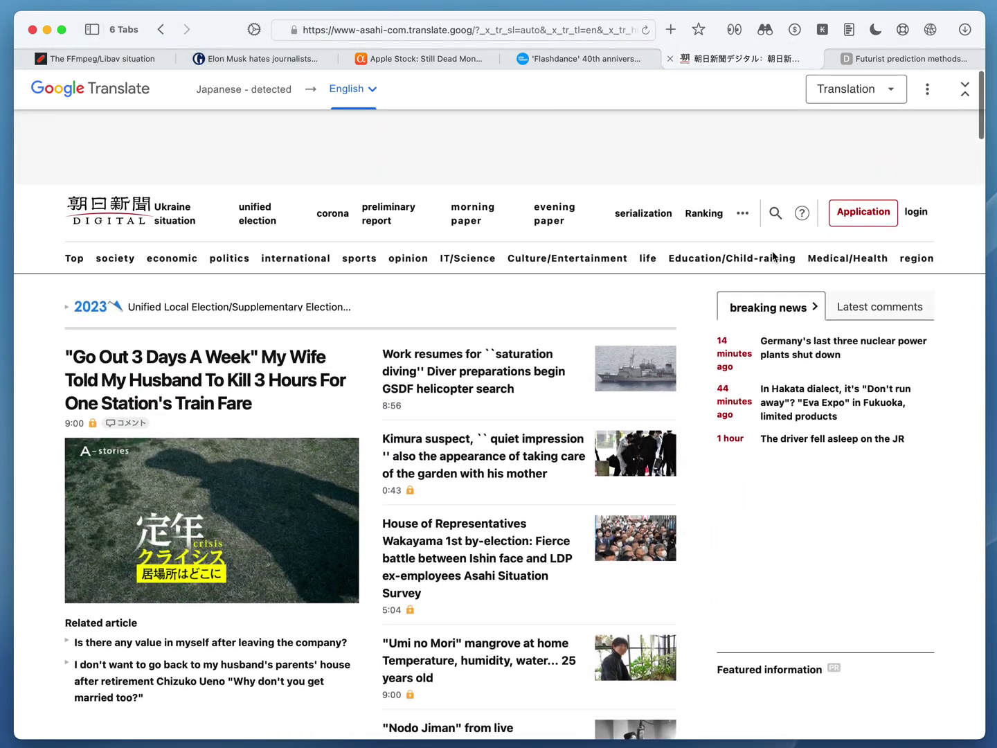
Step: On Dan Luu's 'Futurist prediction methods and accuracy' post, toggle Dark Mode on and back off
{"action": "left_click", "coordinate": [884, 59]}
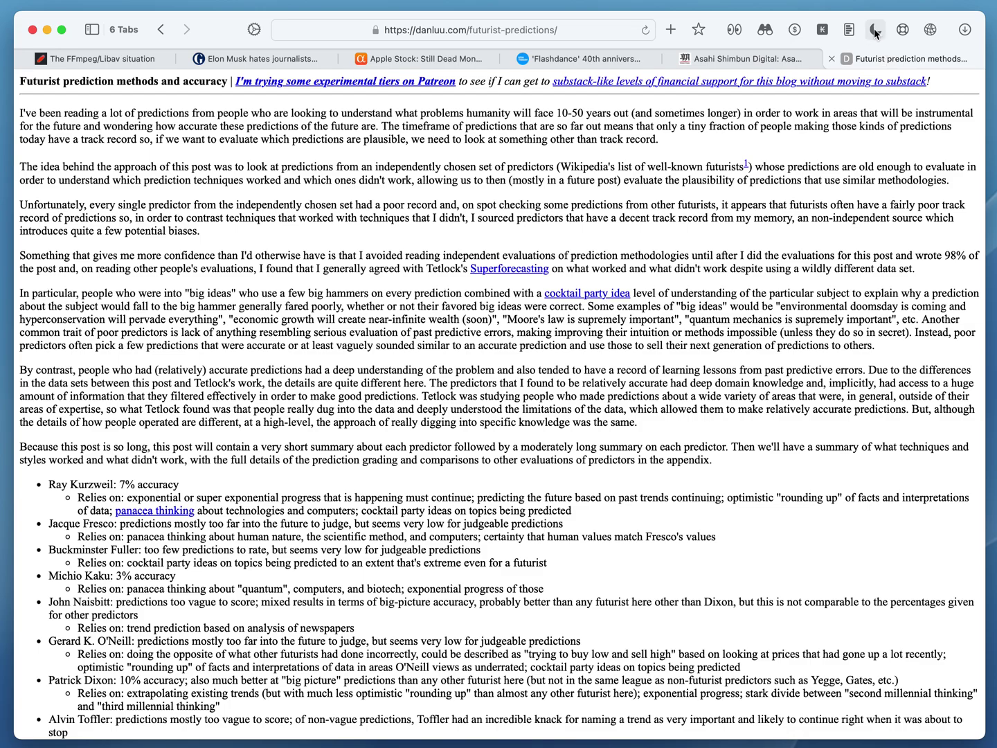
{"action": "left_click", "coordinate": [875, 32]}
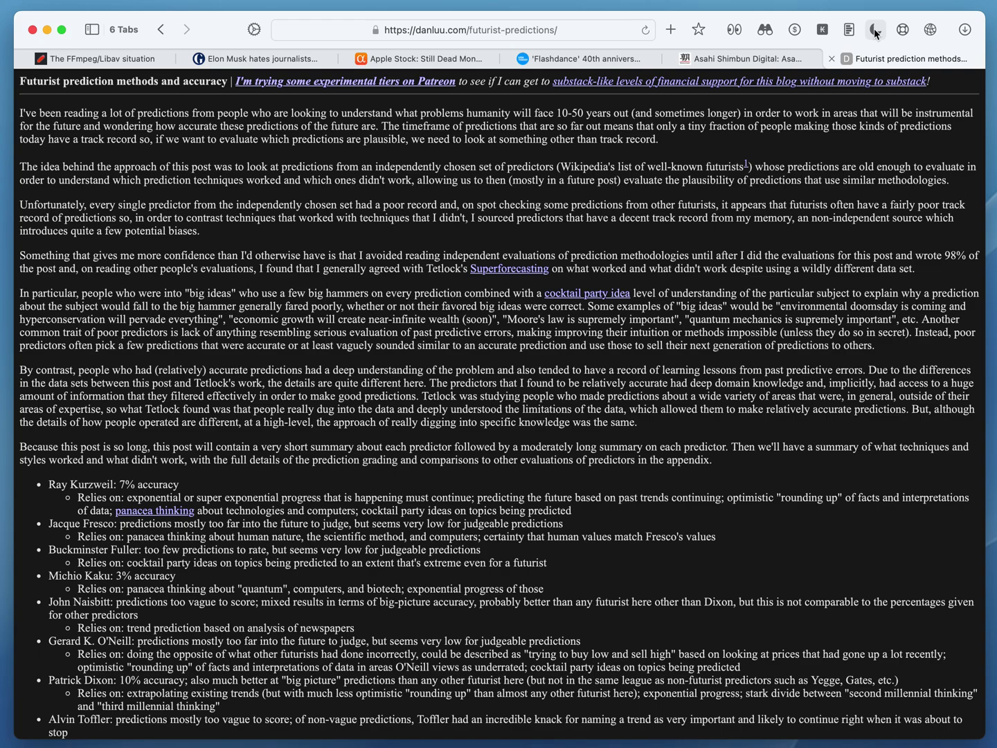
{"action": "left_click", "coordinate": [875, 34]}
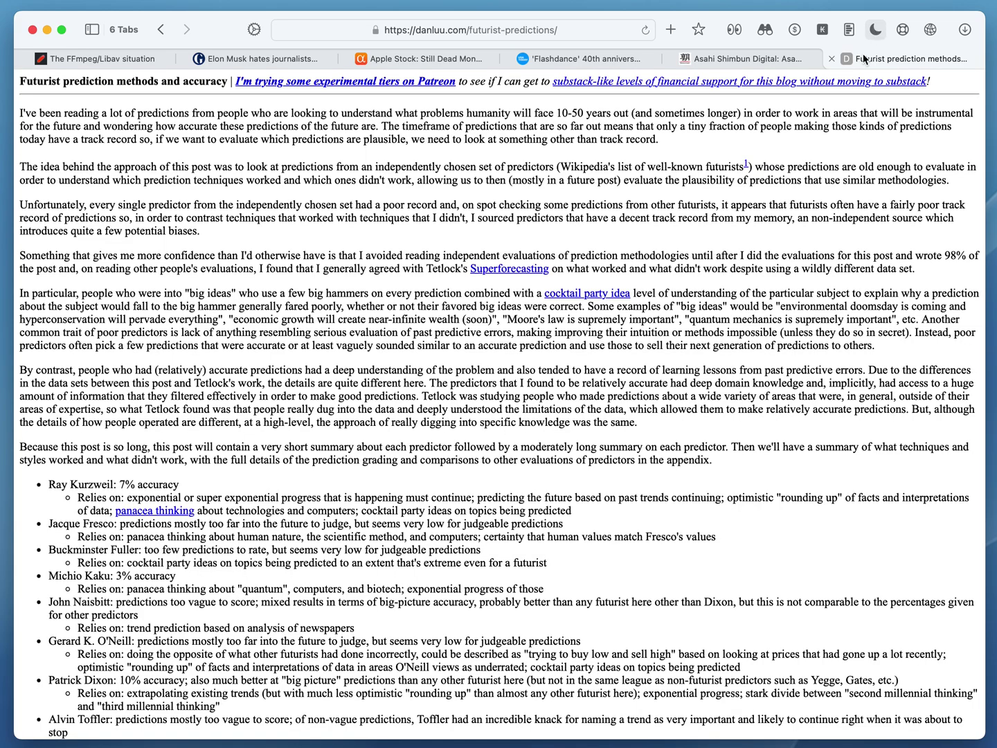
{"action": "scroll", "coordinate": [788, 224], "scroll_direction": "down", "scroll_amount": 15}
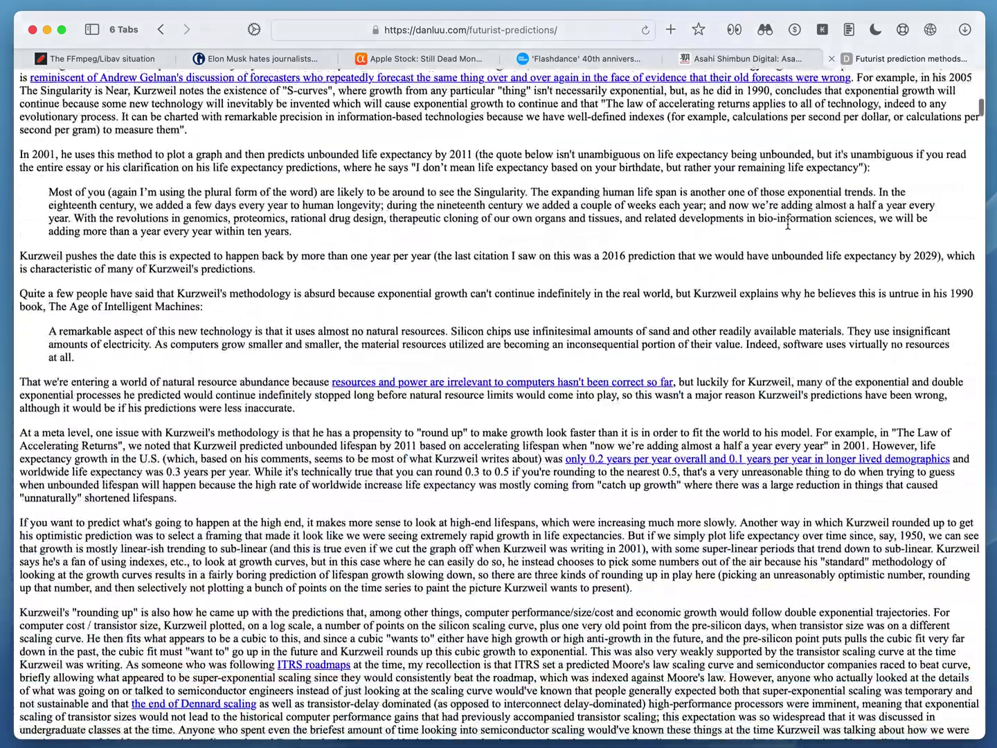
{"action": "scroll", "coordinate": [769, 233], "scroll_direction": "up", "scroll_amount": 15}
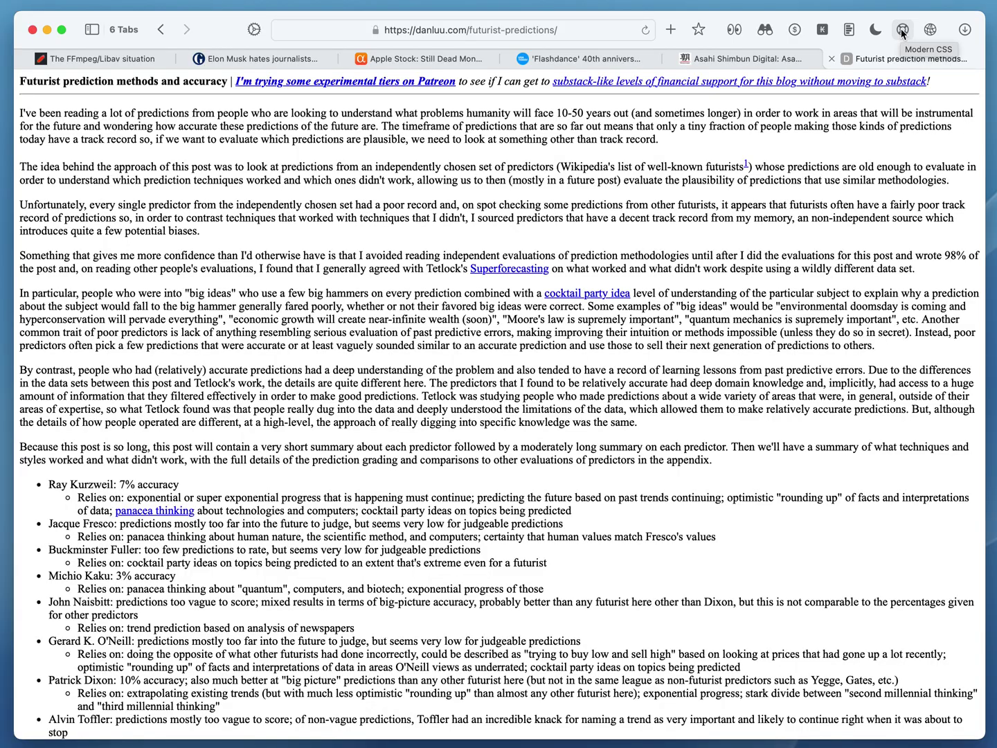
Step: Try the Modern CSS restyle on the futurist article, then reload to restore the original
{"action": "scroll", "coordinate": [803, 215], "scroll_direction": "down", "scroll_amount": 20}
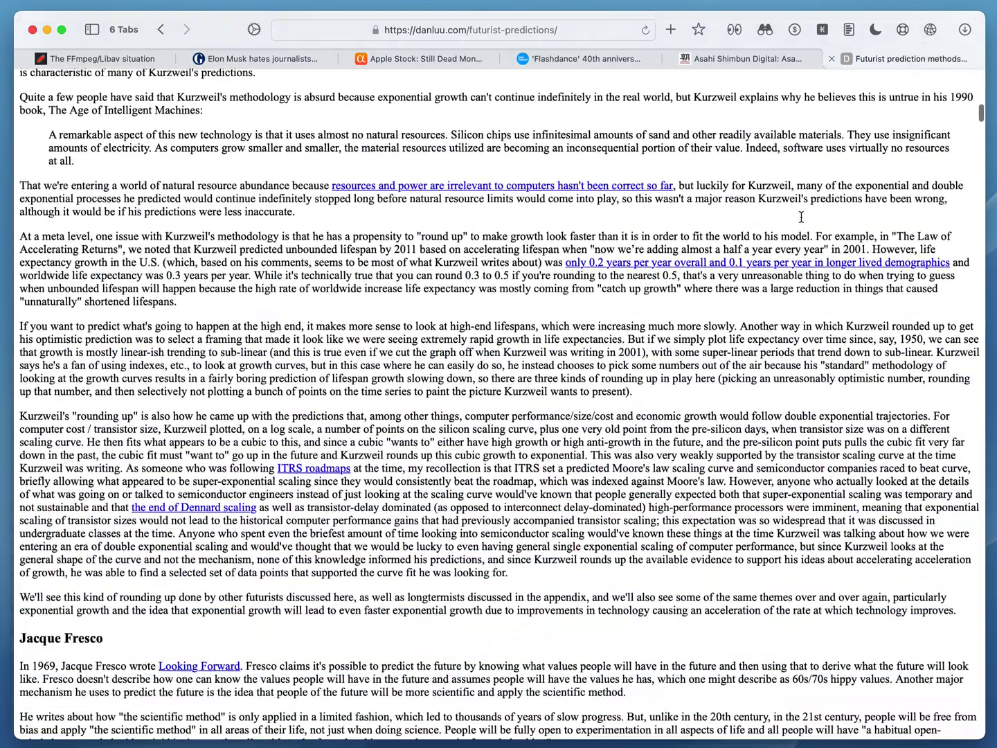
{"action": "scroll", "coordinate": [801, 218], "scroll_direction": "up", "scroll_amount": 6}
{"action": "scroll", "coordinate": [800, 217], "scroll_direction": "up", "scroll_amount": 20}
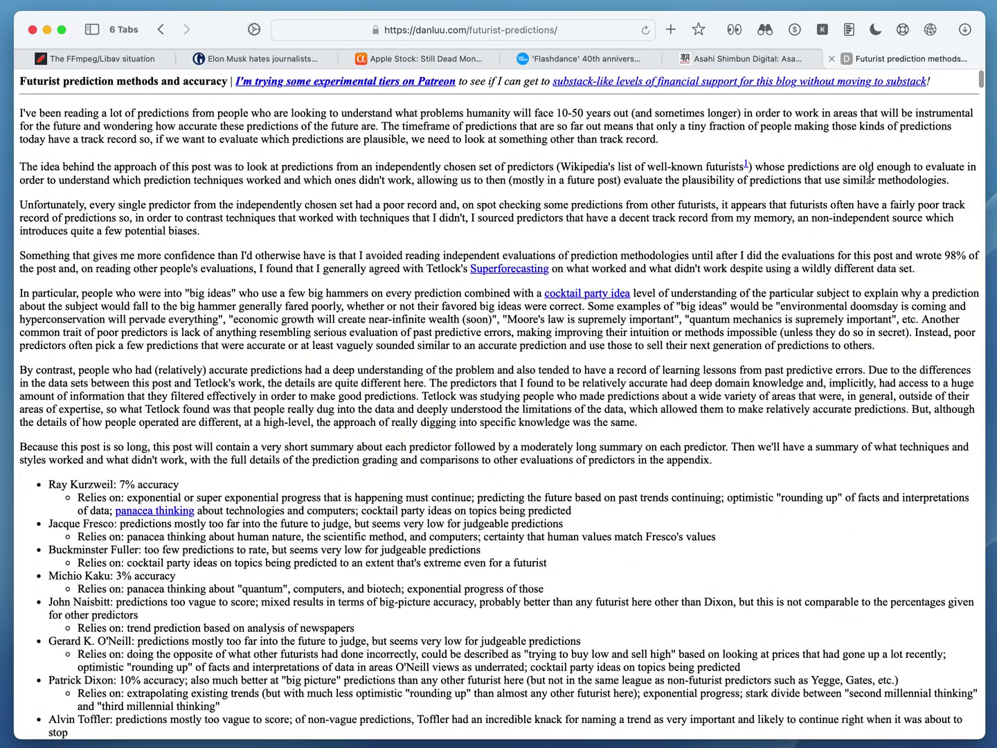
{"action": "left_click", "coordinate": [901, 28]}
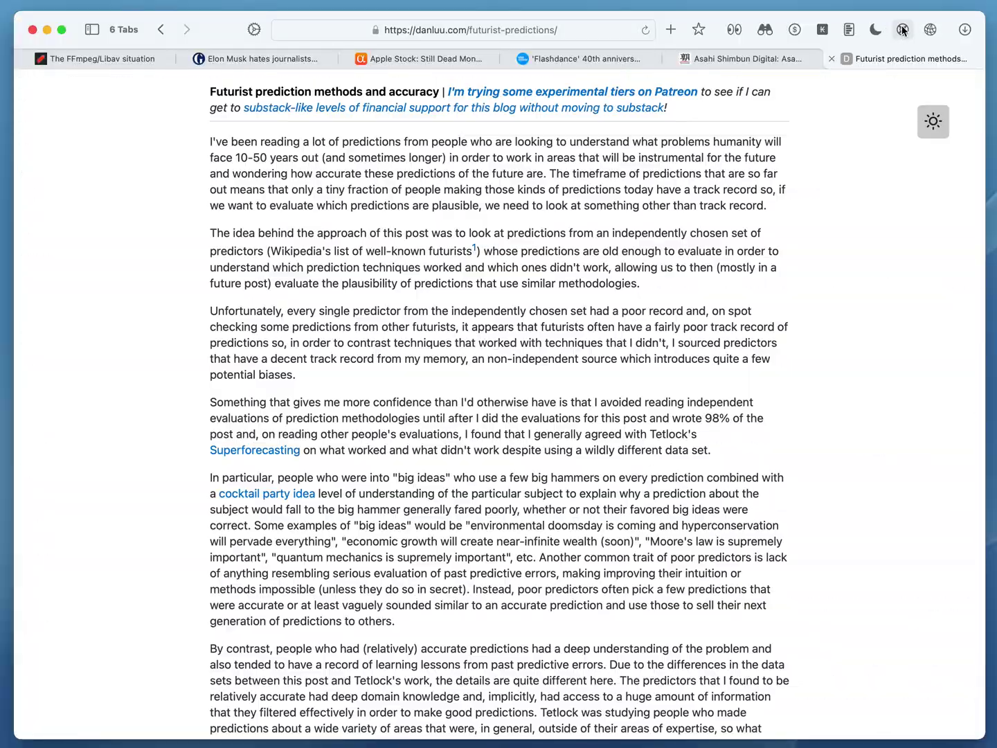
{"action": "scroll", "coordinate": [855, 149], "scroll_direction": "down", "scroll_amount": 5}
{"action": "scroll", "coordinate": [856, 149], "scroll_direction": "down", "scroll_amount": 20}
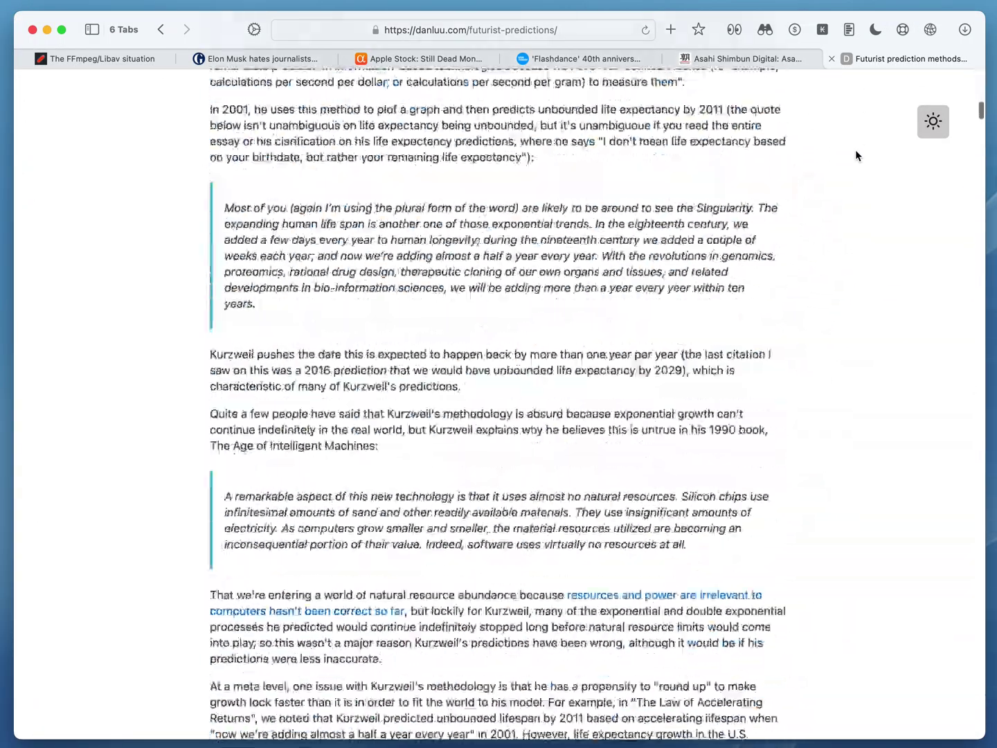
{"action": "scroll", "coordinate": [855, 150], "scroll_direction": "up", "scroll_amount": 20}
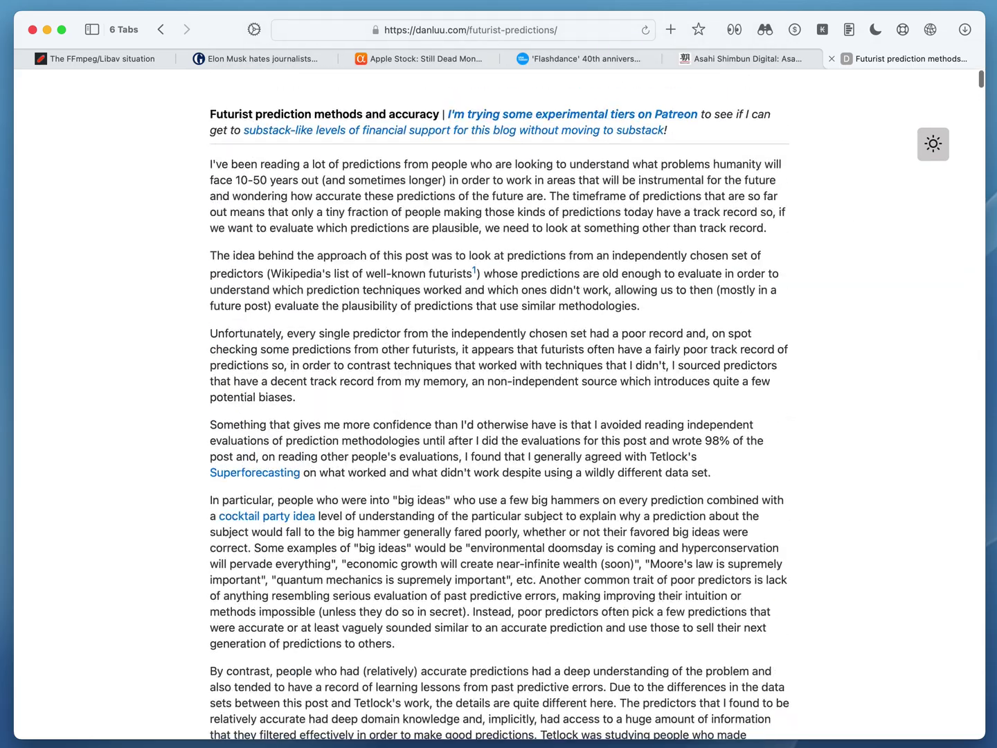
{"action": "left_click", "coordinate": [646, 30]}
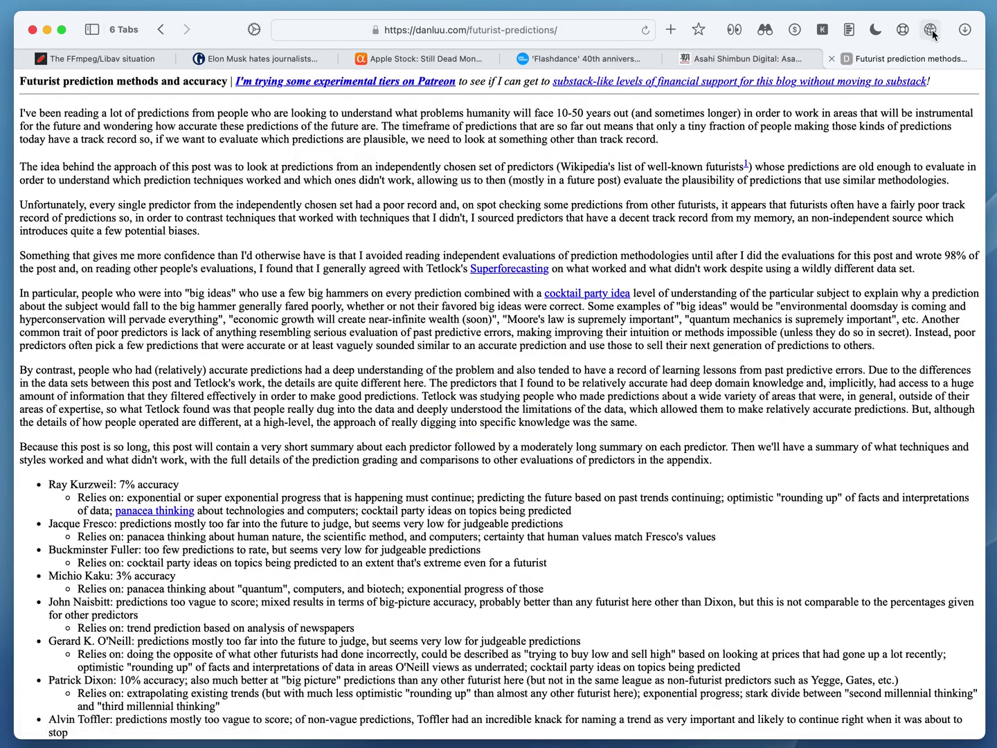
Step: Apply the Classic CSS extension for a centred, larger-text layout on cream background
{"action": "left_click", "coordinate": [932, 30]}
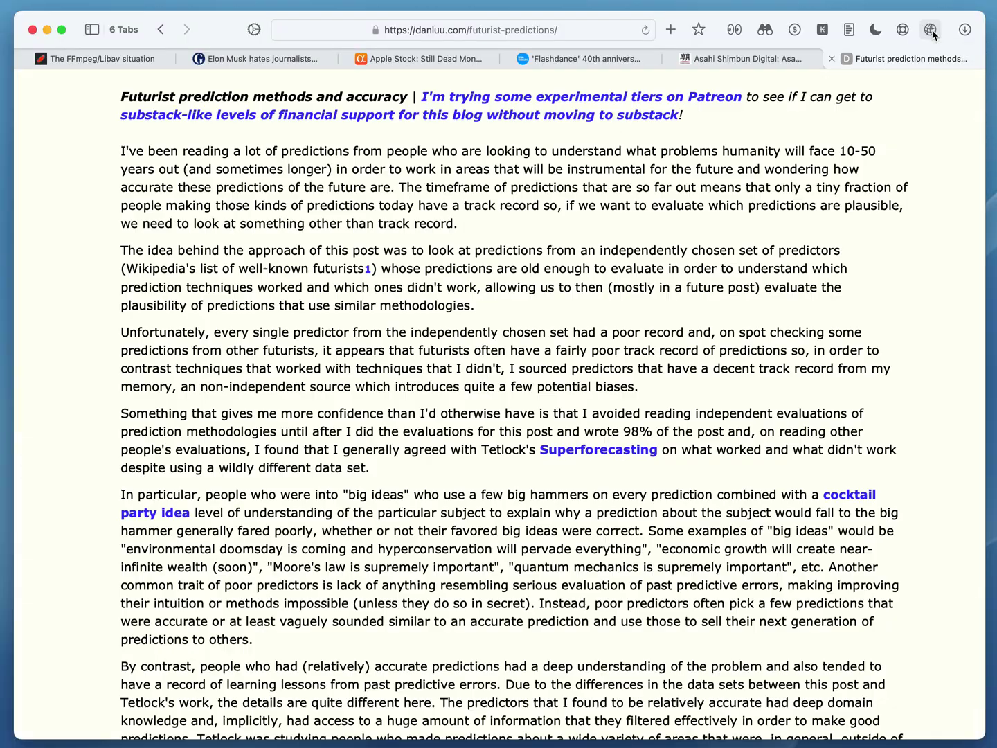
{"action": "scroll", "coordinate": [873, 141], "scroll_direction": "down", "scroll_amount": 20}
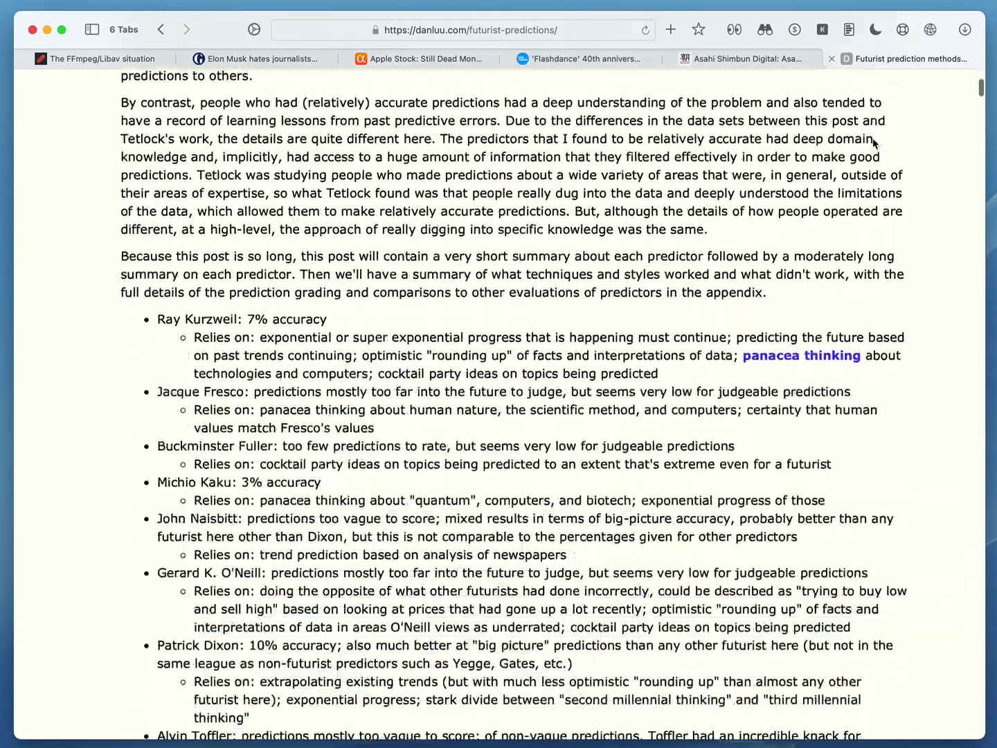
{"action": "scroll", "coordinate": [873, 138], "scroll_direction": "down", "scroll_amount": 20}
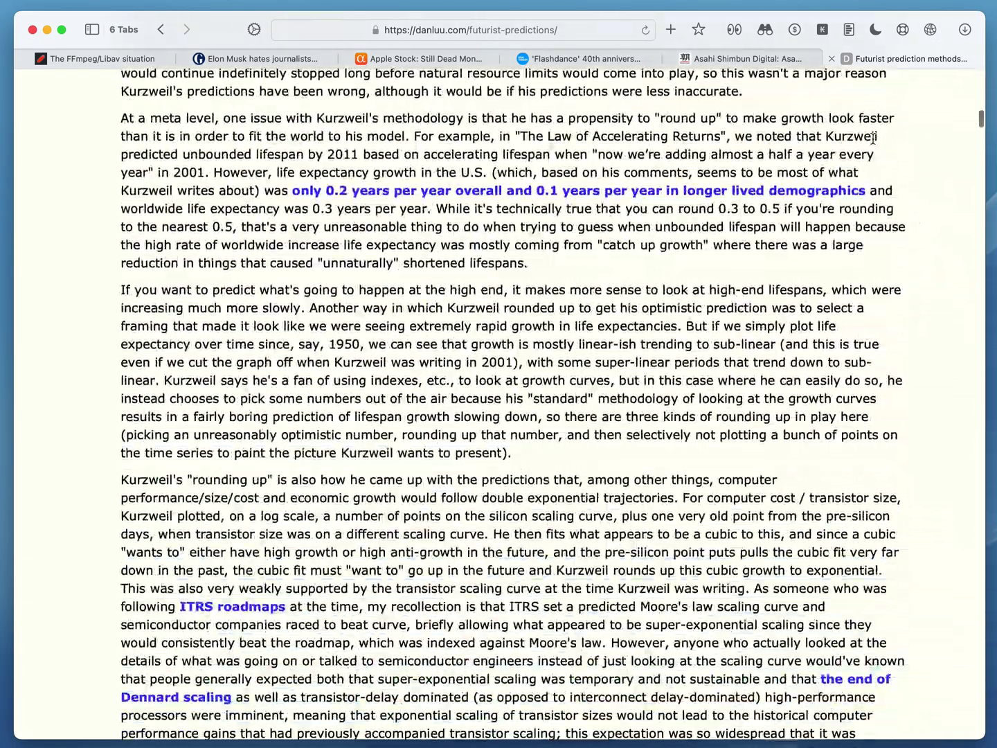
{"action": "scroll", "coordinate": [873, 143], "scroll_direction": "up", "scroll_amount": 20}
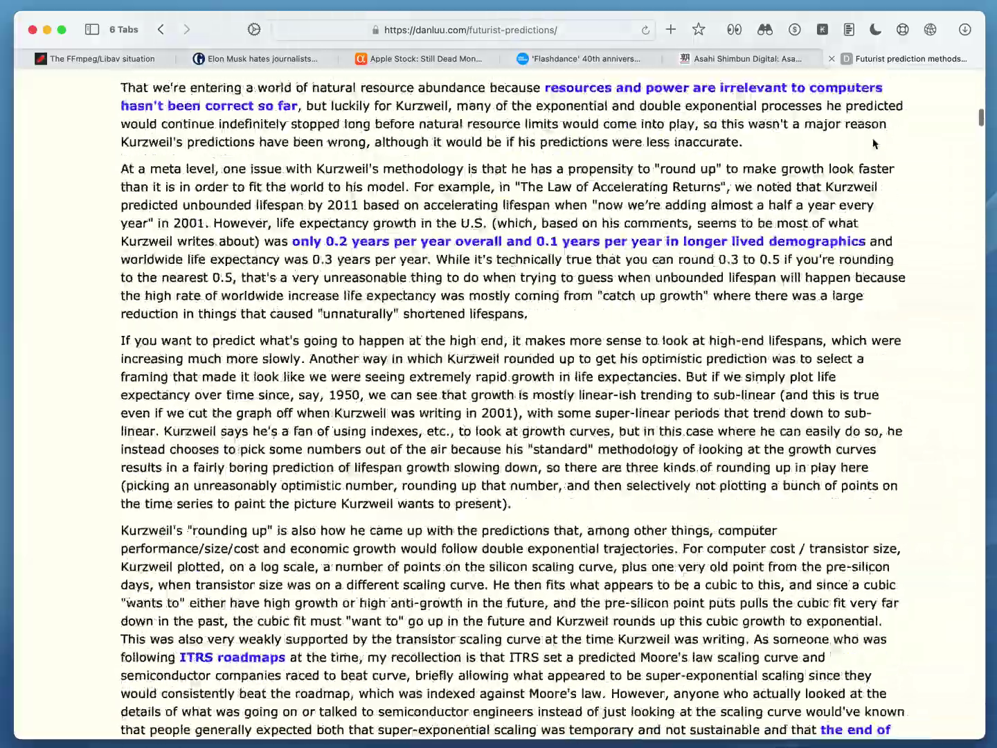
{"action": "scroll", "coordinate": [873, 143], "scroll_direction": "up", "scroll_amount": 3}
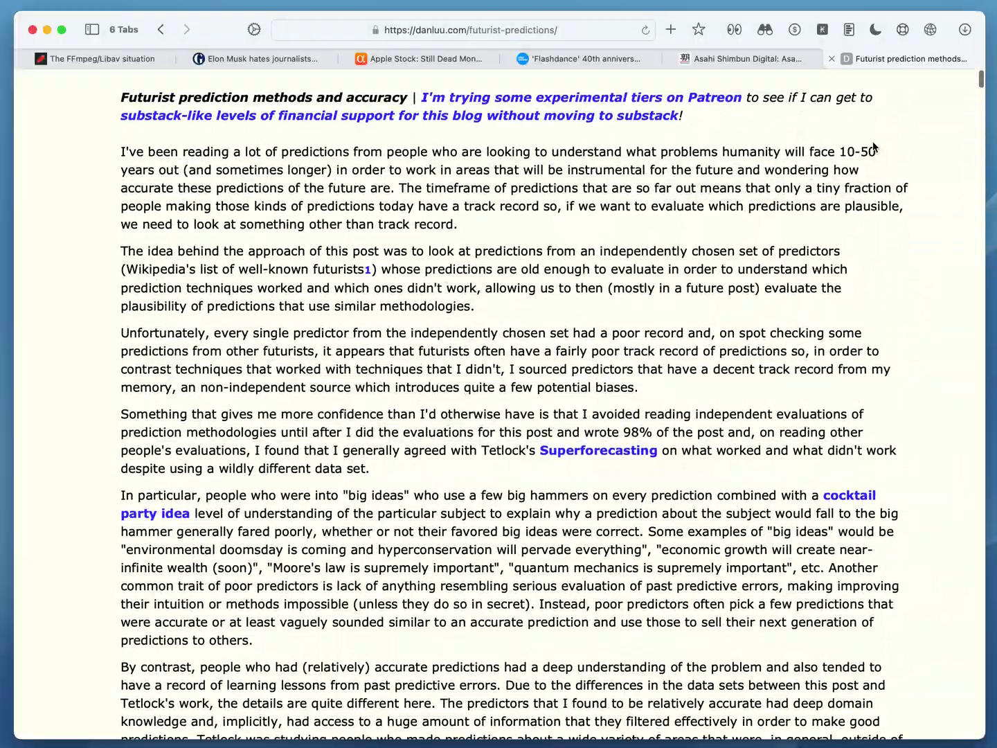